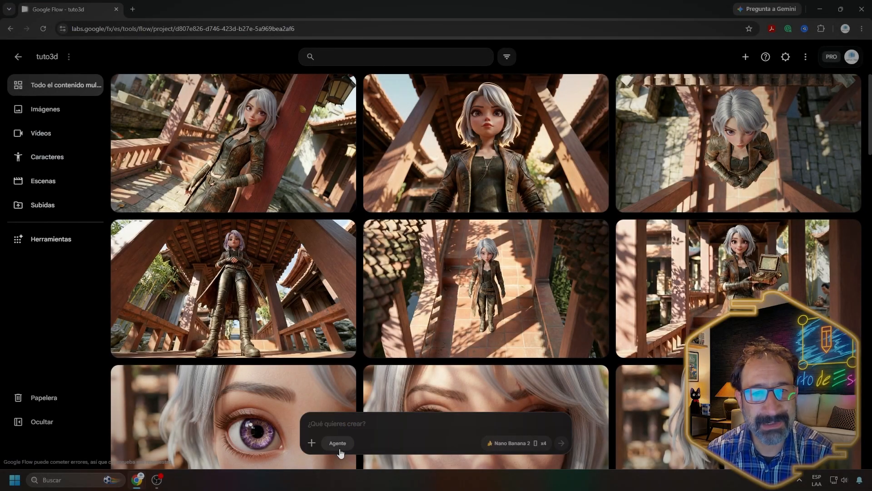
- Switch the generation type to Vídeo and set the aspect ratio to 16:9
left_click(337, 443)
left_click(337, 443)
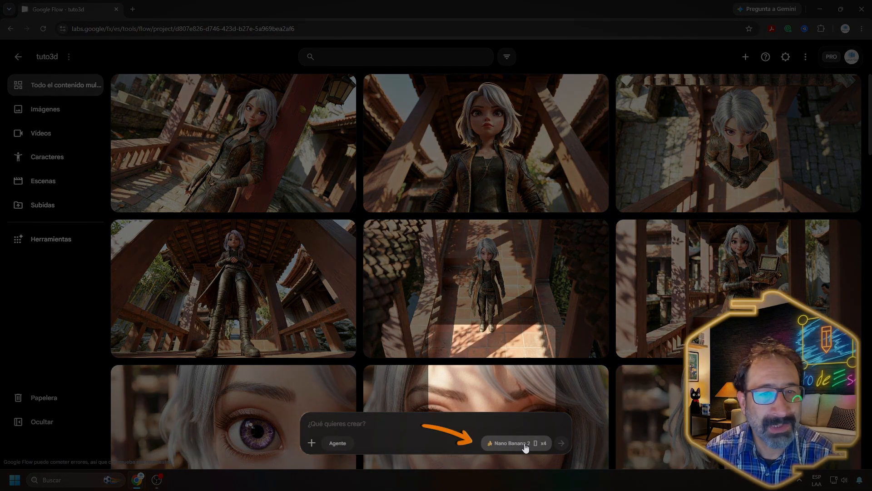
left_click(513, 444)
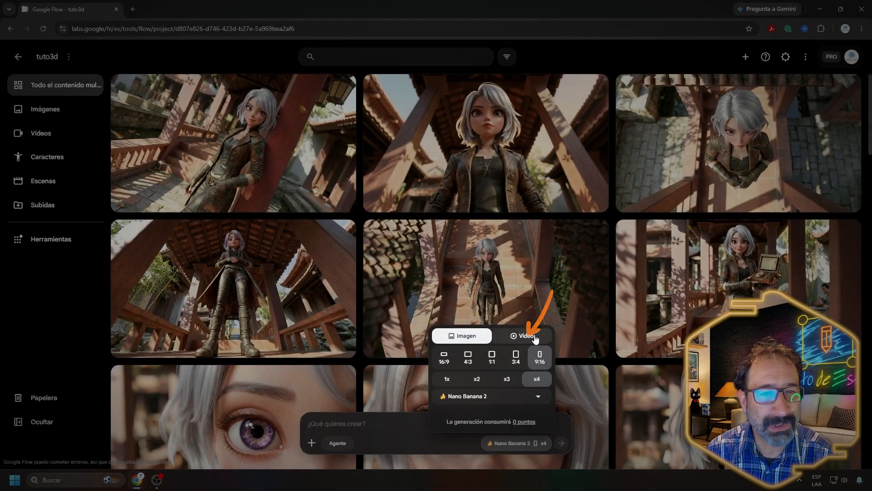
left_click(533, 336)
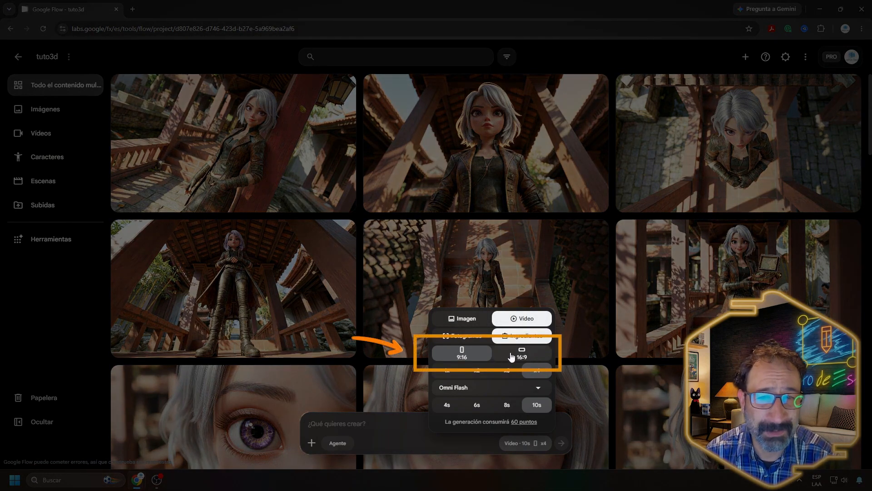
left_click(515, 353)
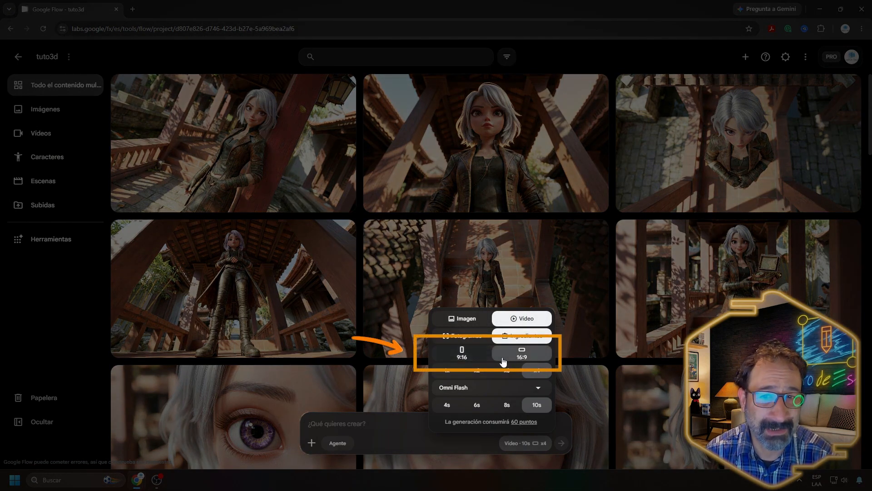
left_click(471, 359)
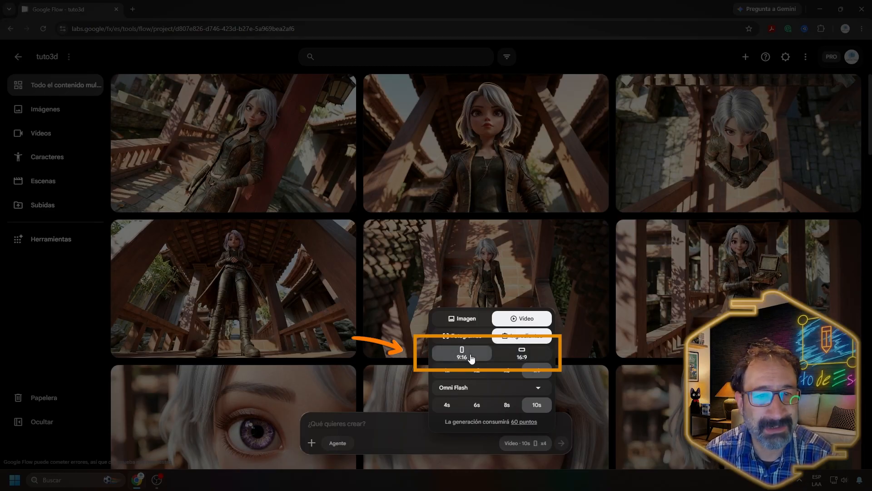
left_click(512, 356)
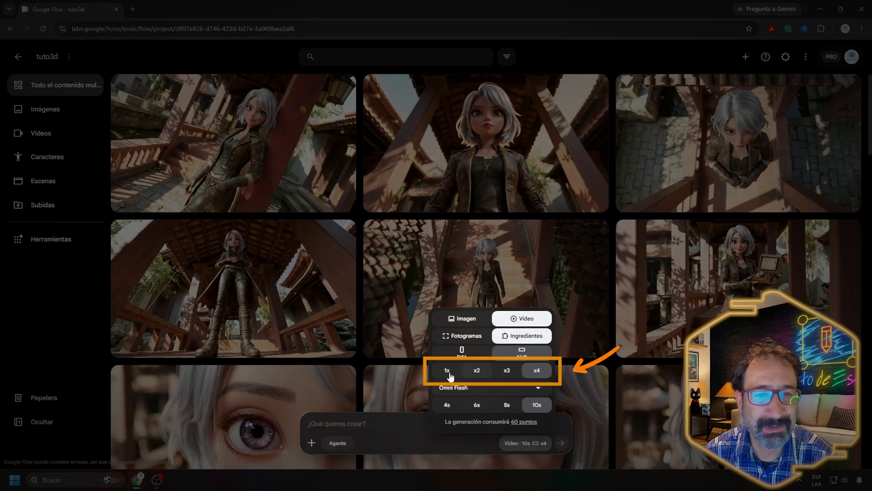
- Set the number of generated videos to 1x
left_click(451, 372)
left_click(477, 372)
left_click(507, 371)
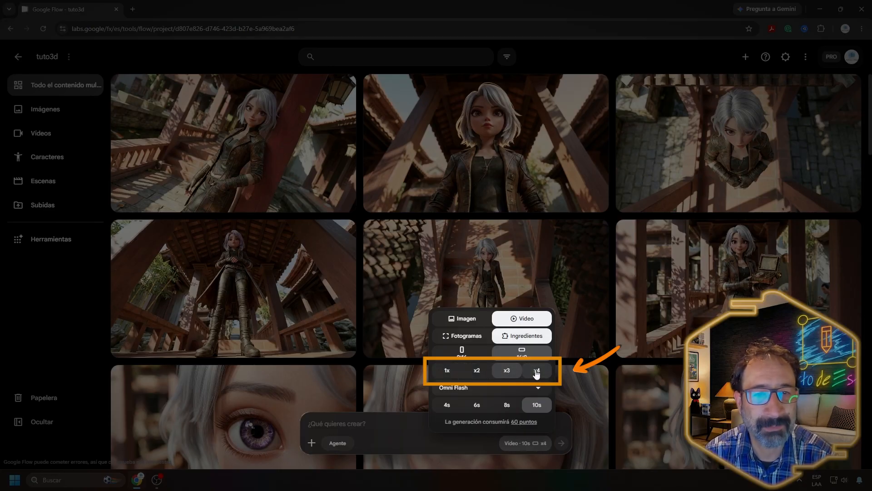
left_click(536, 372)
left_click(456, 372)
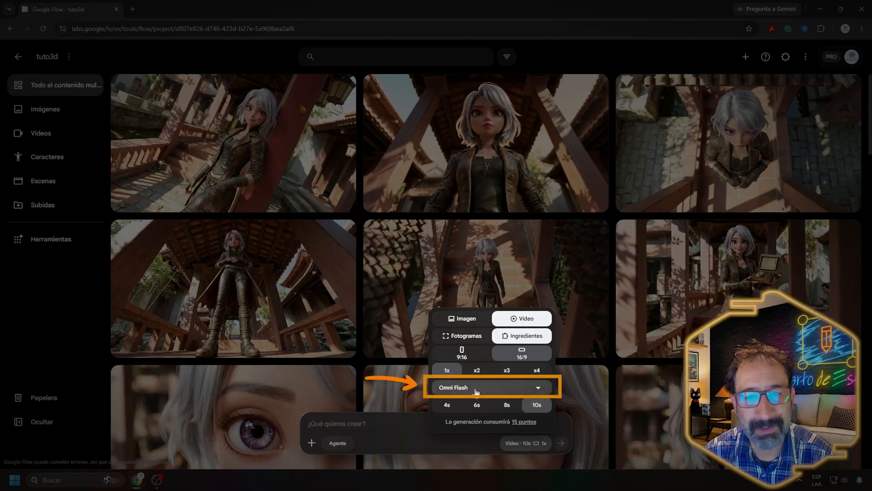
- Look through the available video models and try the 4s, 6s and 8s durations, returning to 10s with Omni Flash
left_click(478, 388)
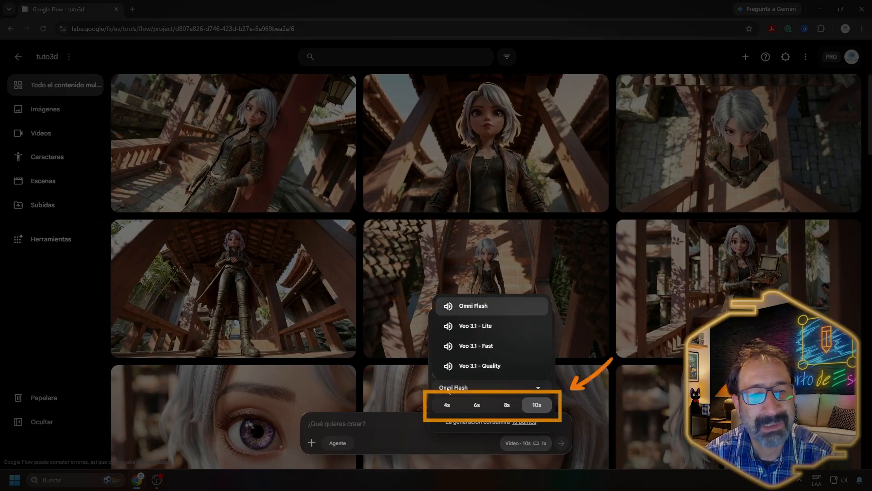
left_click(448, 409)
left_click(448, 408)
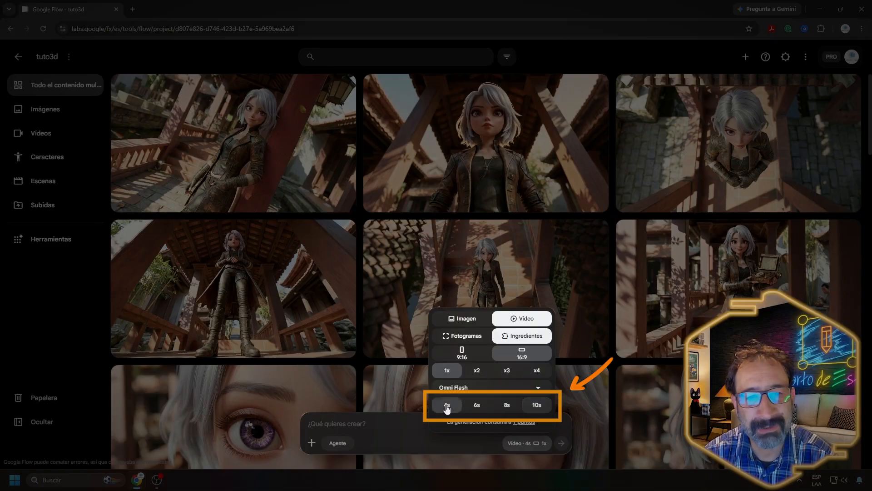
left_click(475, 407)
left_click(507, 406)
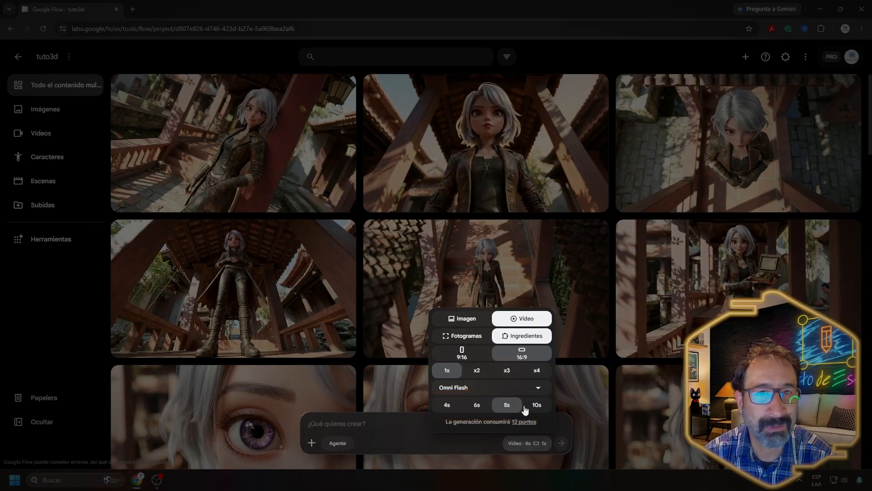
left_click(536, 405)
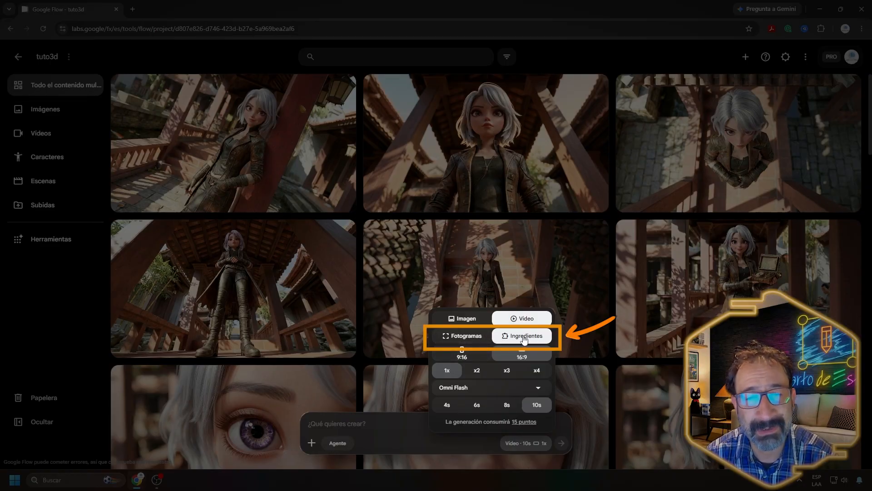
- Compare the Ingredientes and Fotogramas input modes and leave the video generation on Fotogramas
left_click(471, 339)
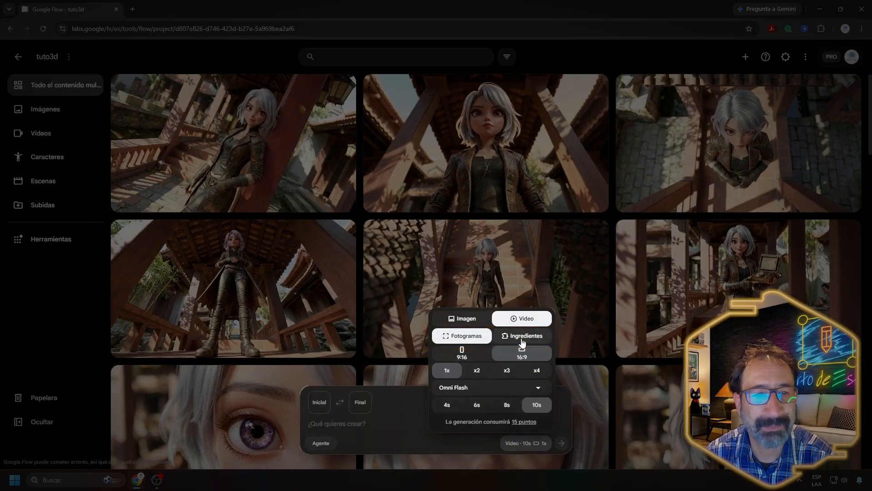
left_click(522, 342)
left_click(467, 340)
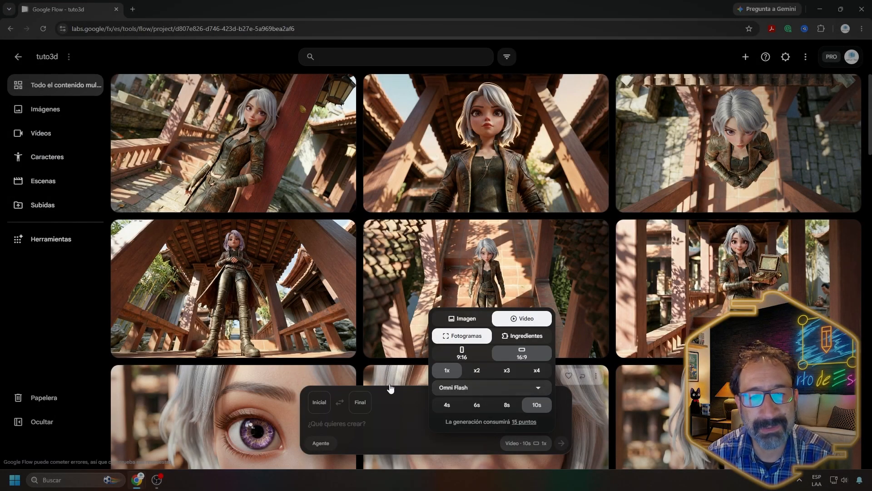
- Paste the Spanish prompt for a Pixar-style 3D woman walking toward the camera and talking about making videos with Flow, and generate the video
left_click(345, 425)
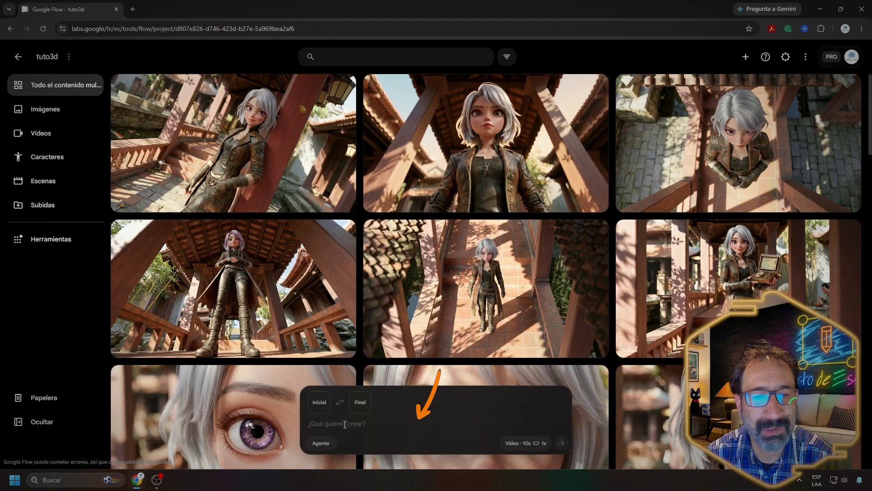
right_click(345, 424)
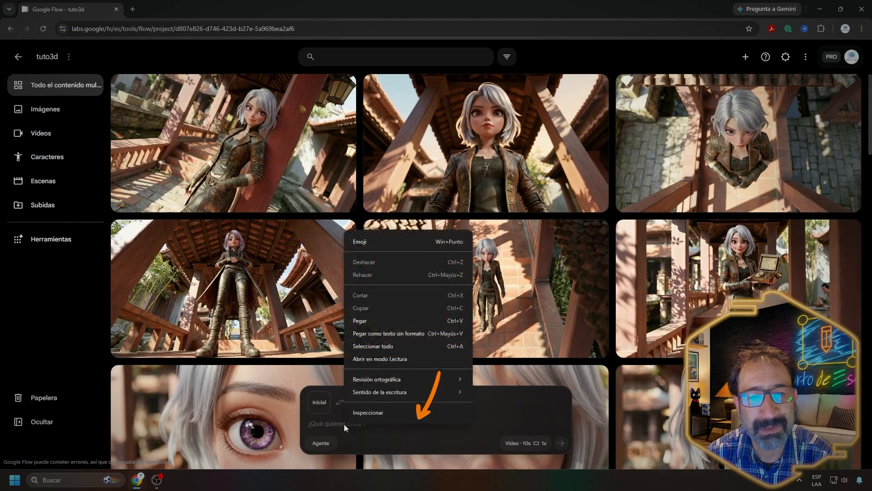
left_click(366, 320)
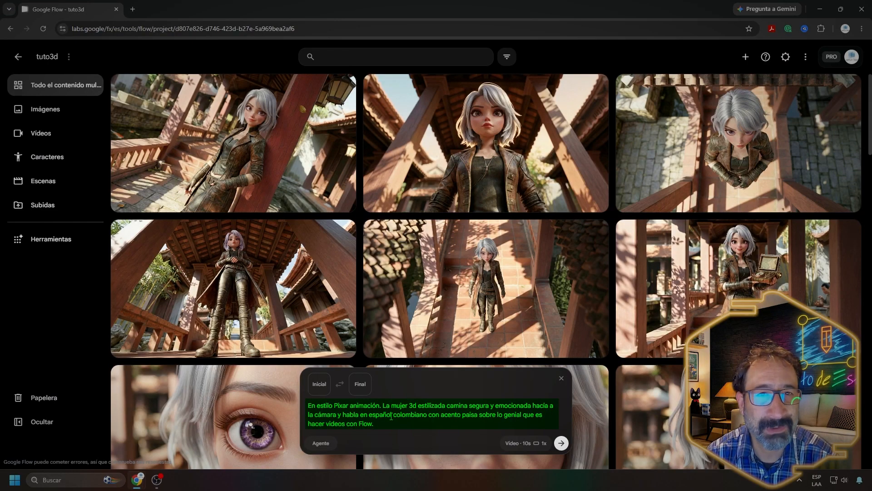
left_click(562, 443)
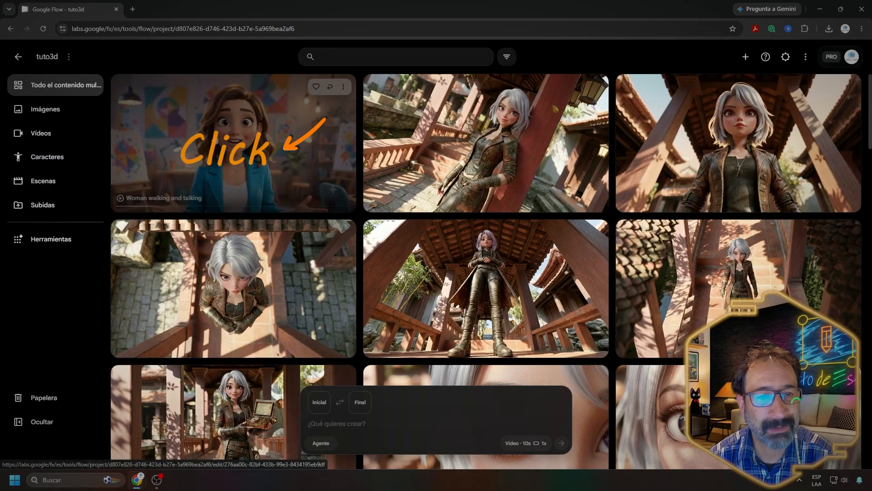
- Open the newly generated video of the woman in the blue jacket and mute its sound
left_click(232, 137)
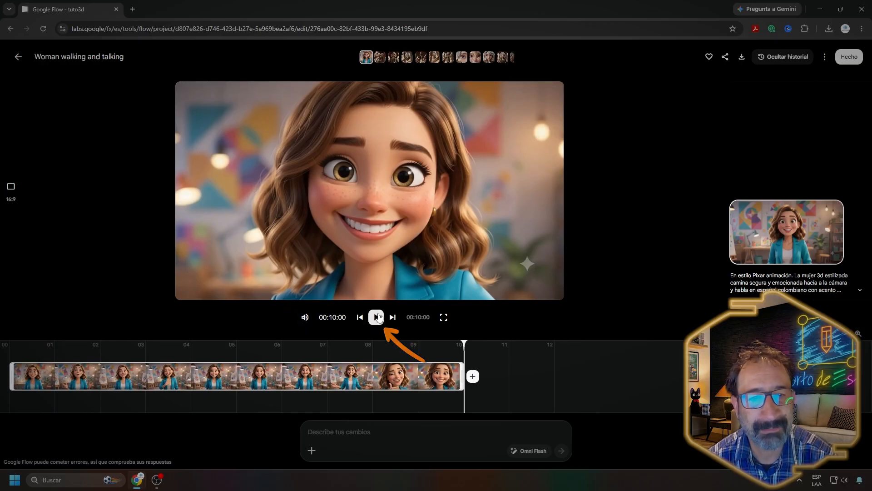
left_click(305, 318)
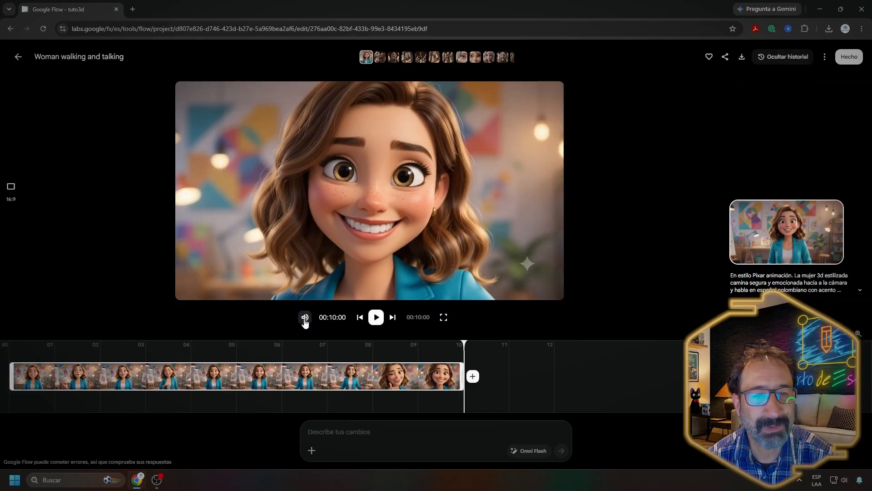
left_click(305, 320)
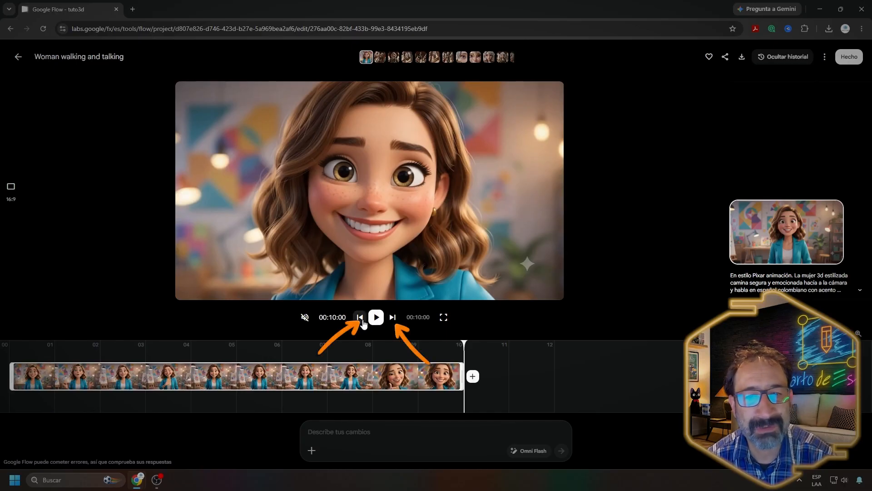
- Jump to the start and end of the video, view it in full screen, and return to the project gallery
left_click(362, 321)
left_click(393, 318)
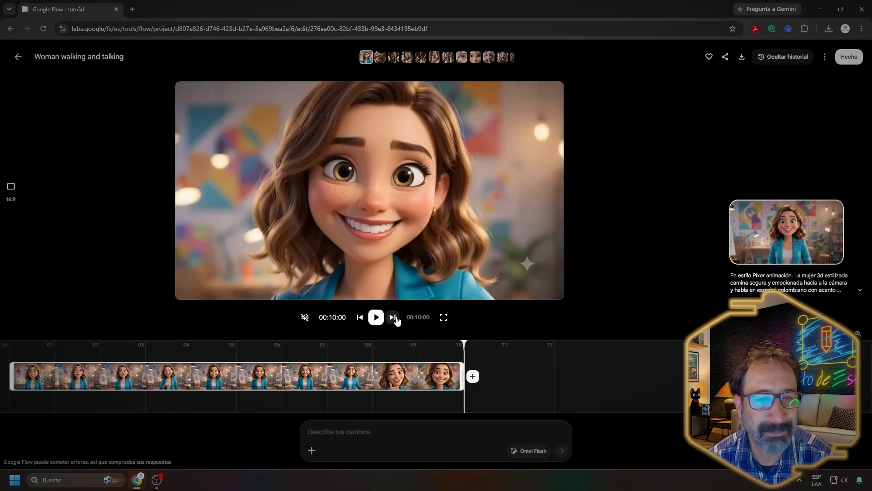
left_click(444, 317)
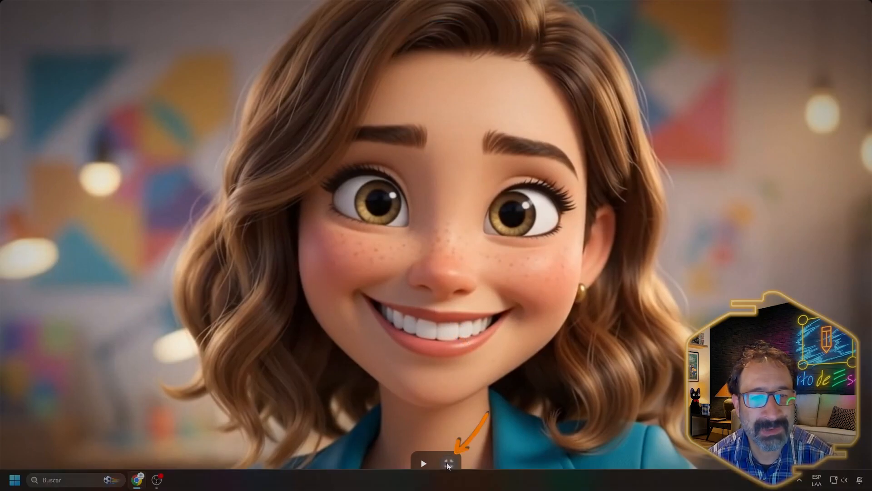
left_click(448, 465)
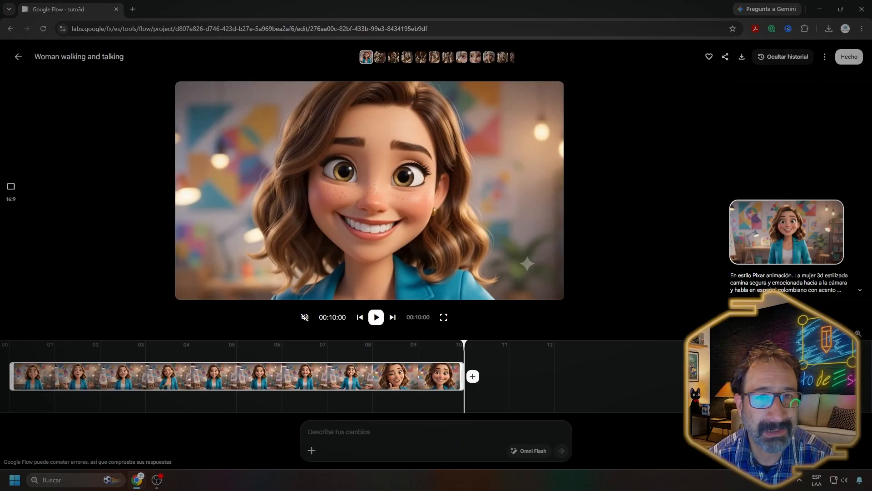
left_click(233, 137)
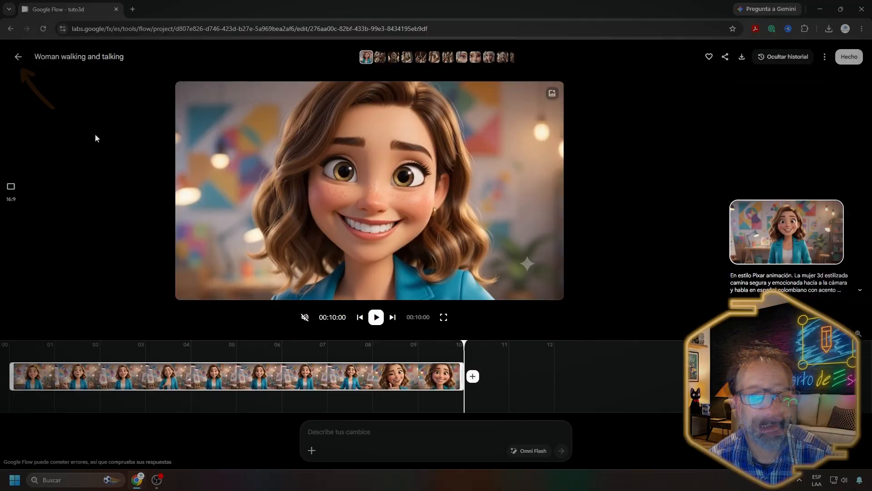
left_click(18, 58)
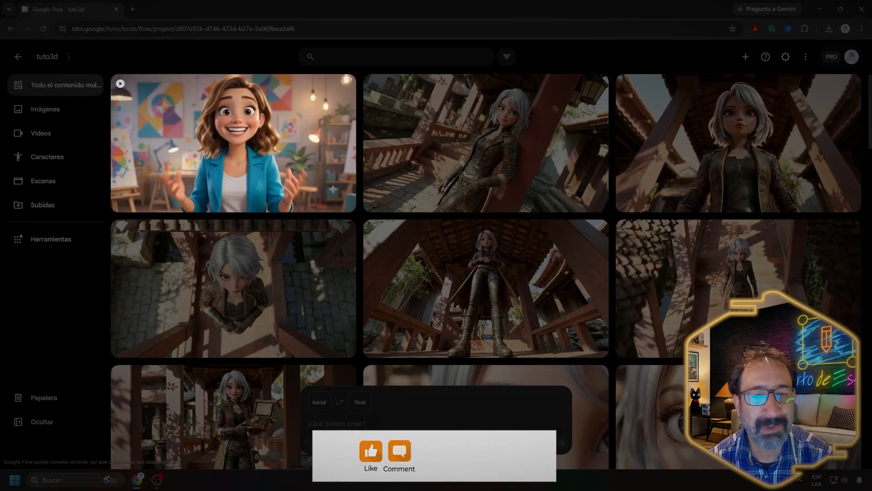
- Download the generated video of the woman in the blue jacket at 720p original size
mouse_move(336, 103)
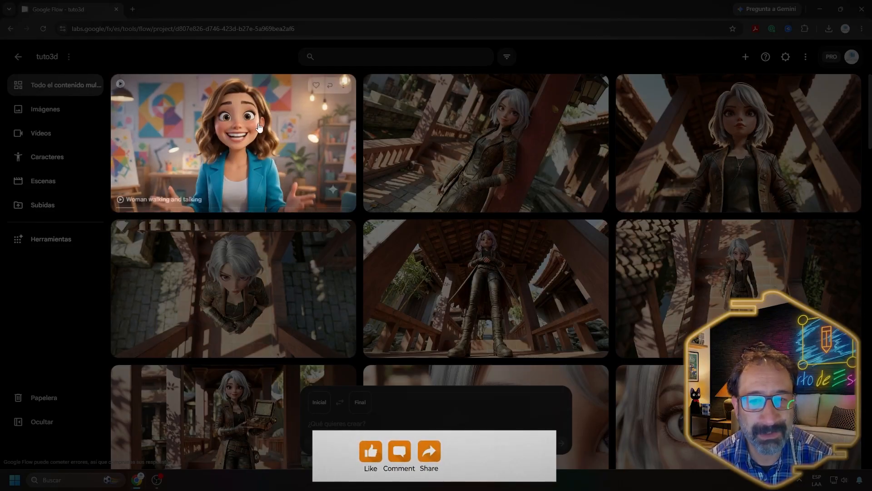
left_click(343, 86)
mouse_move(337, 147)
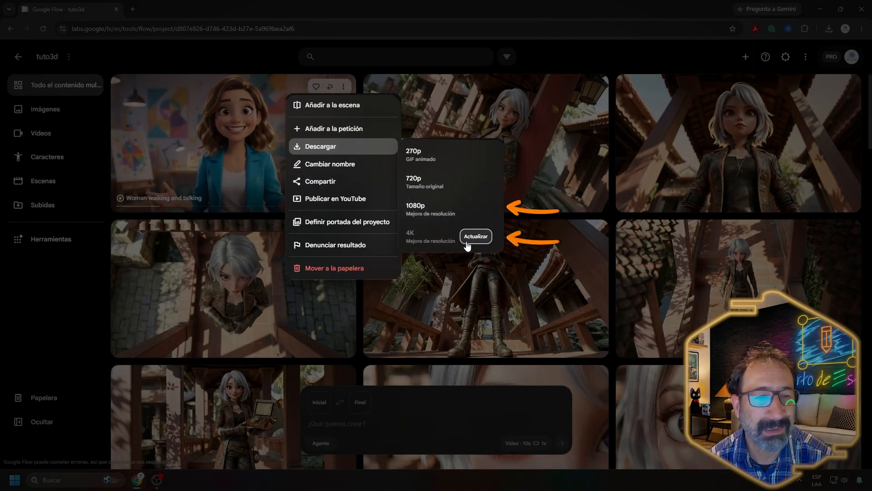
left_click(435, 182)
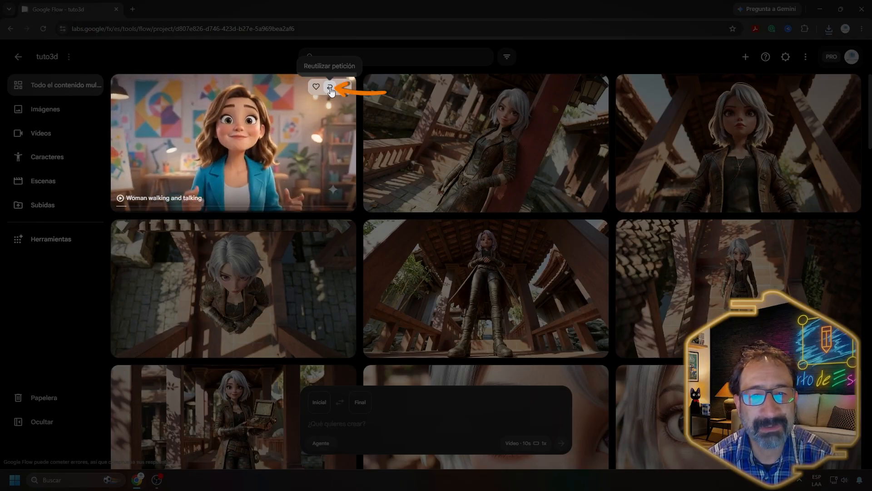
- Reuse the generated video's prompt for a new video request
left_click(330, 87)
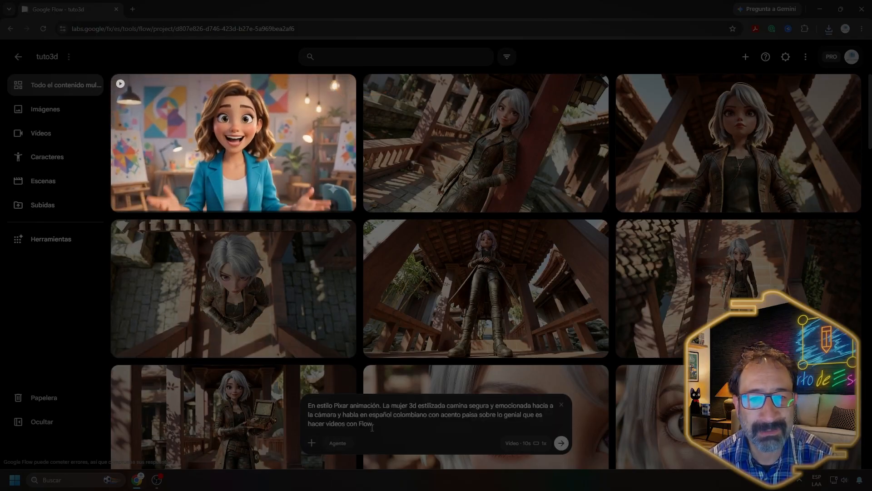
left_click_drag(375, 426, 311, 407)
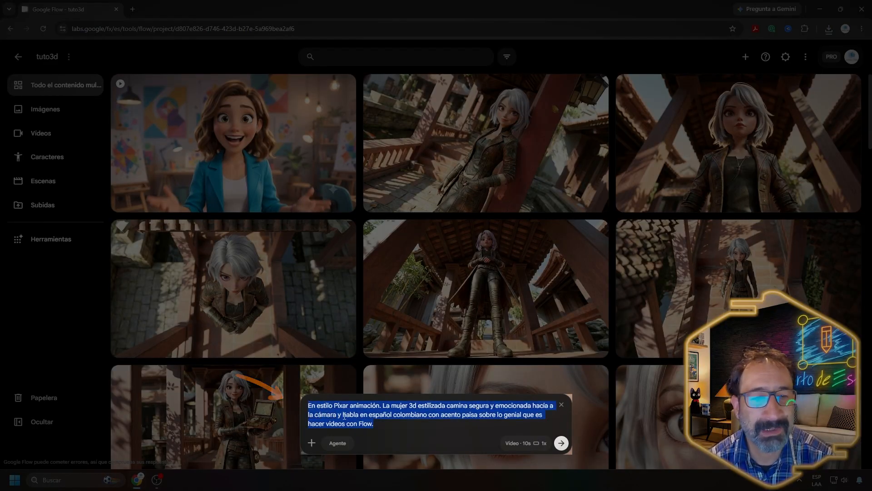
left_click(375, 422)
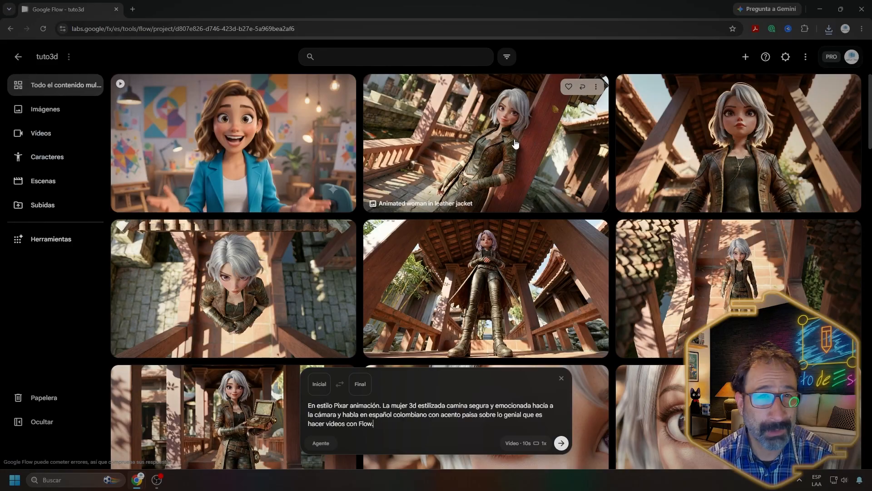
- Try the image of the silver-haired woman leaning on the red pillar as the initial frame, and remove it
left_click_drag(516, 125, 367, 430)
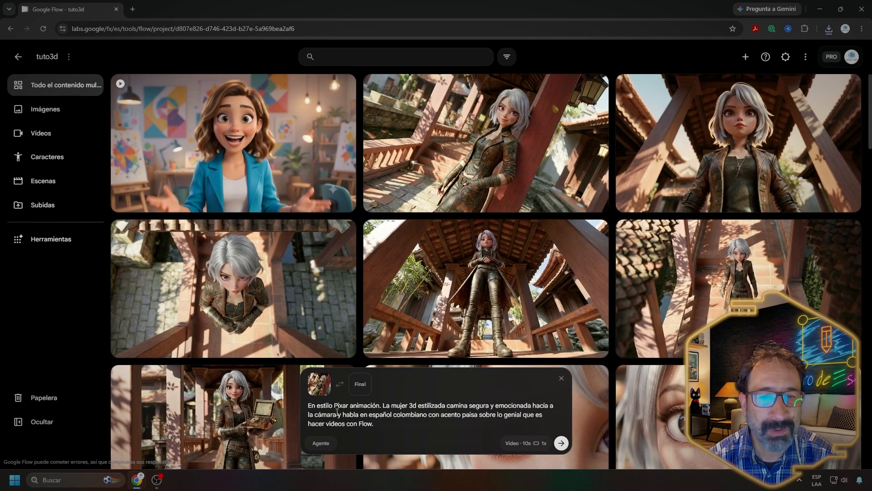
left_click(320, 384)
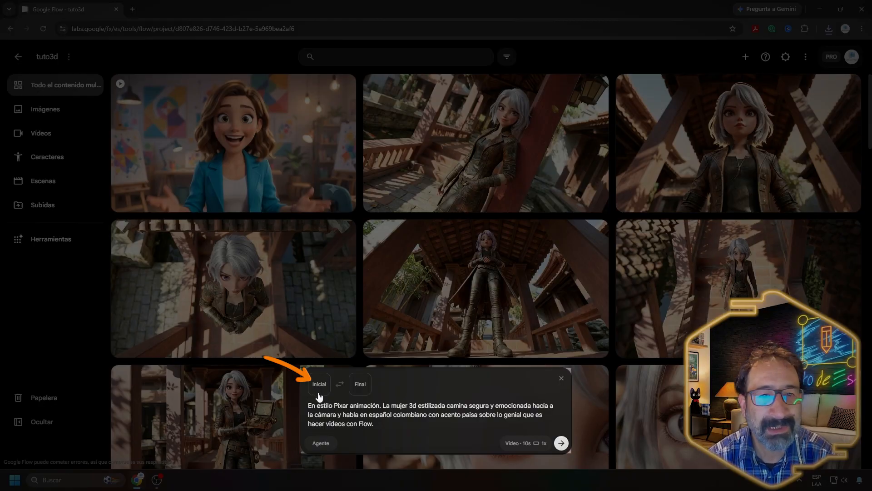
- Add the image of the silver-haired woman leaning on the red pillar as the initial frame and generate the video
left_click(318, 386)
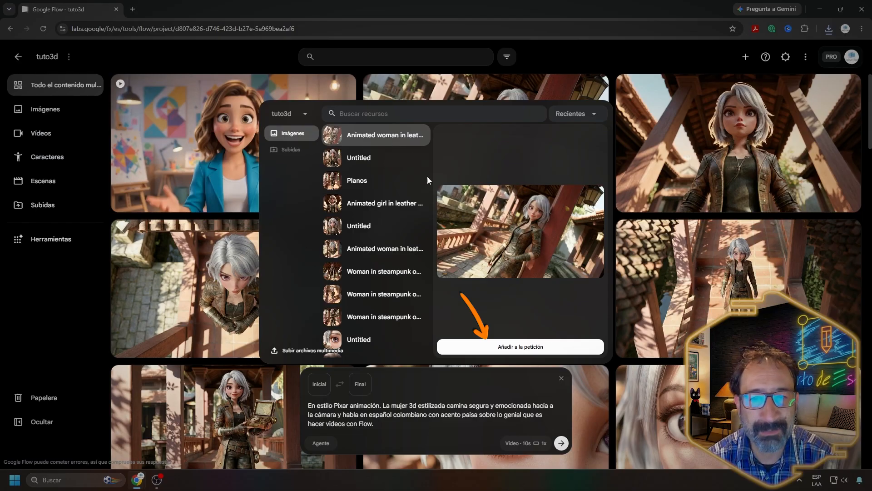
left_click(496, 347)
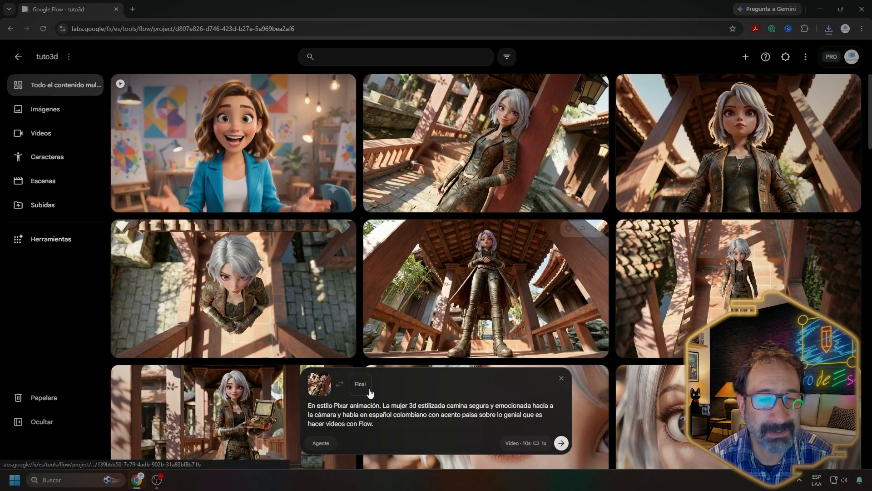
left_click(562, 444)
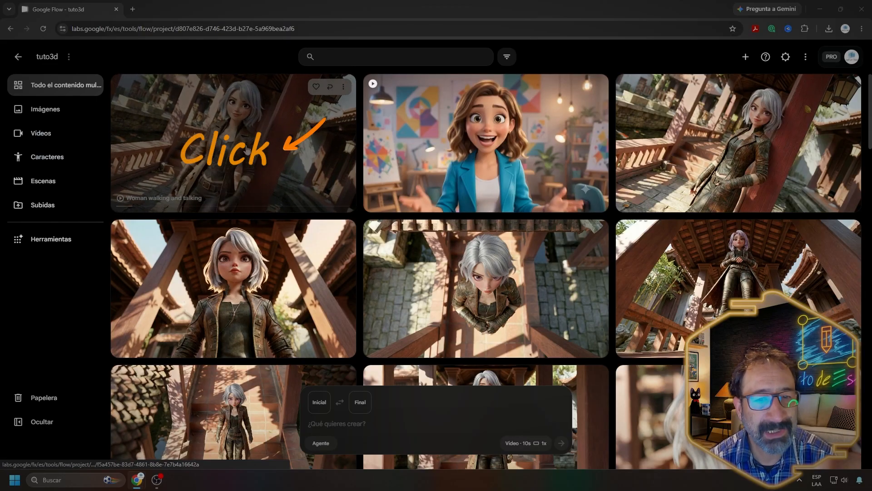
- Watch the newly generated video of the silver-haired woman and return to the project gallery
left_click(234, 145)
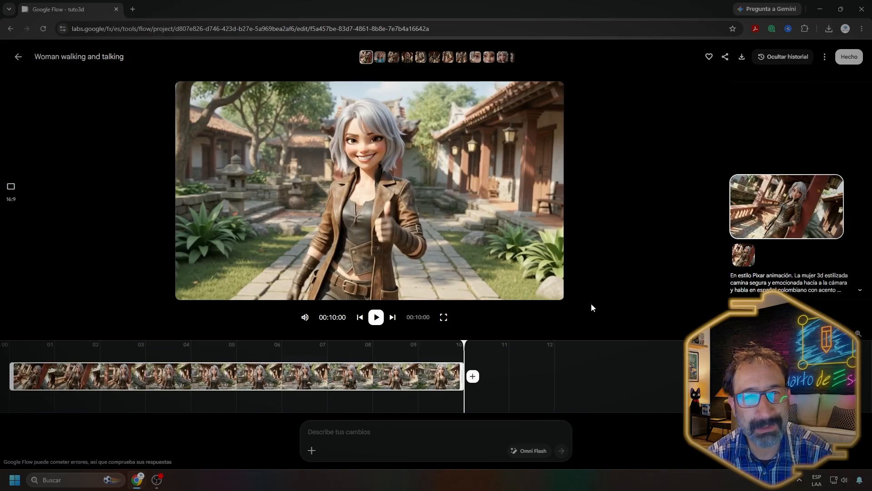
left_click(18, 58)
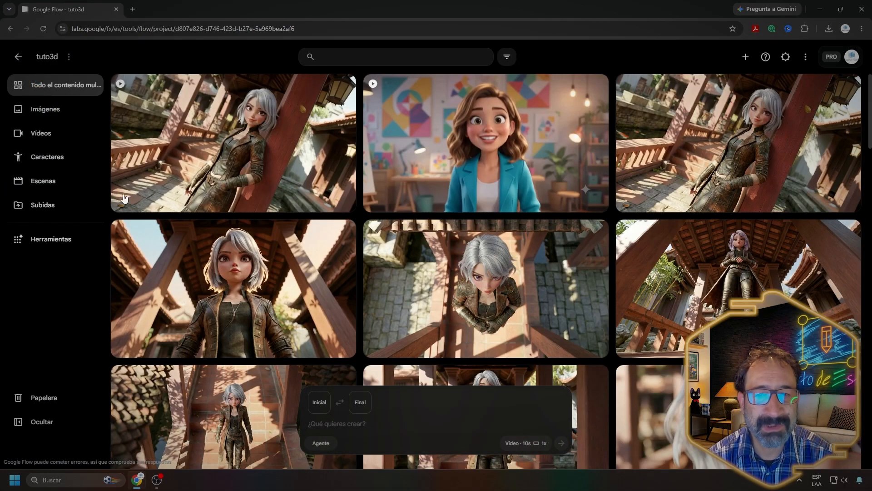
- Reuse the prompt and initial frame of the silver-haired woman's video for a new video request
mouse_move(277, 181)
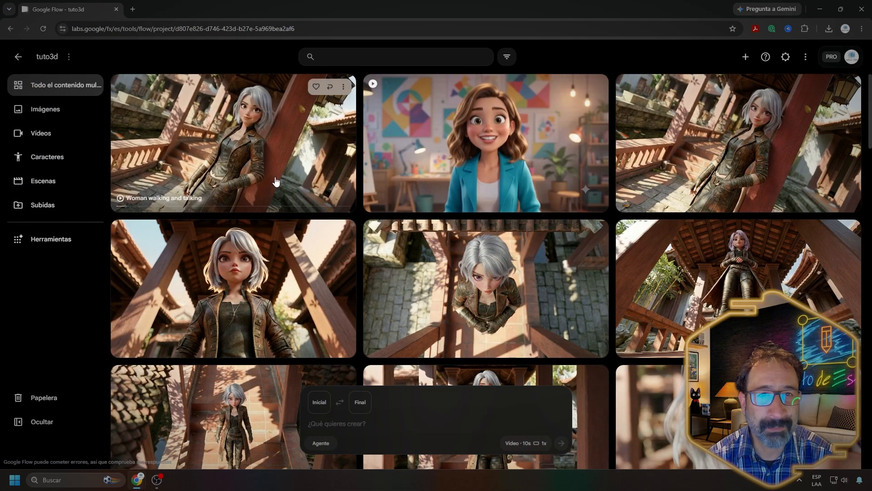
left_click(330, 89)
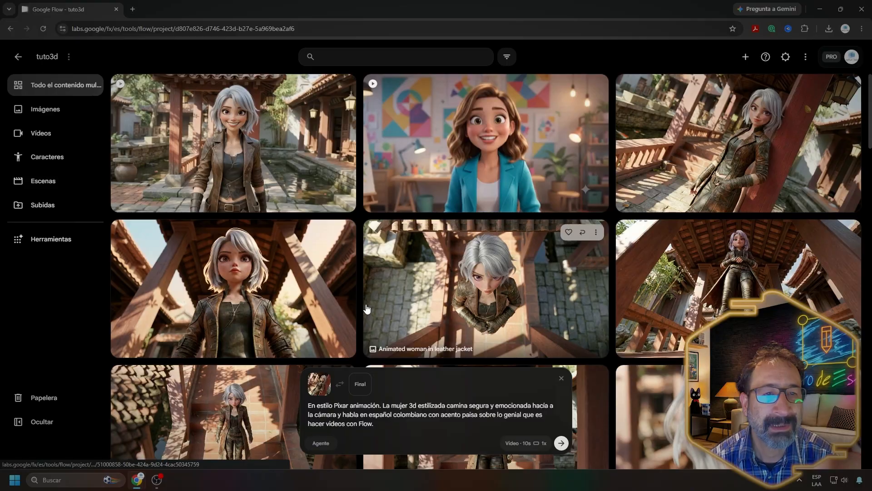
mouse_move(319, 385)
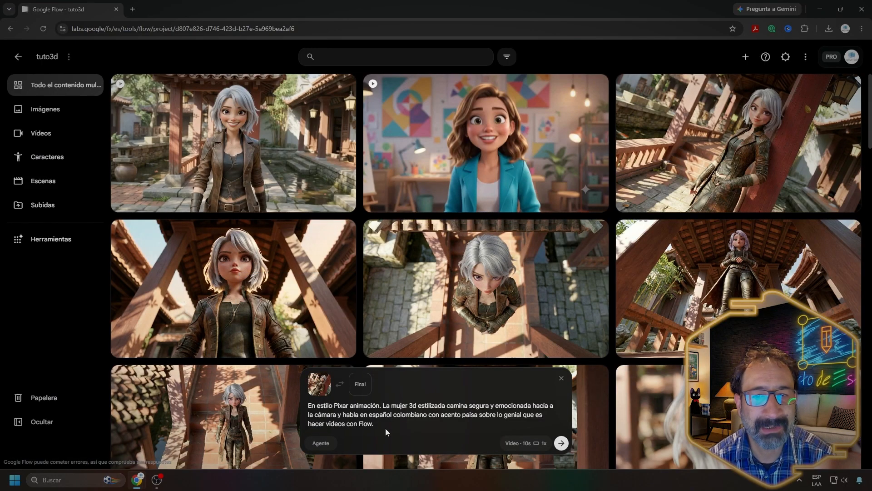
left_click_drag(383, 425, 308, 406)
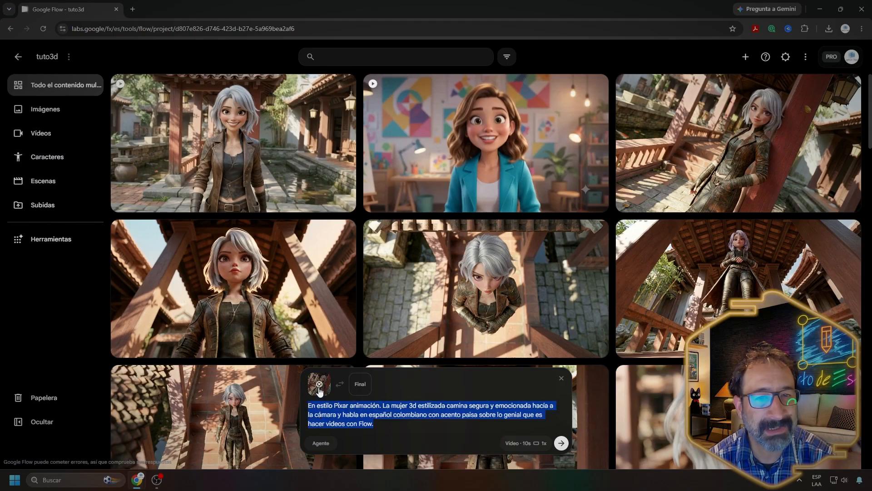
mouse_move(320, 391)
left_click(409, 386)
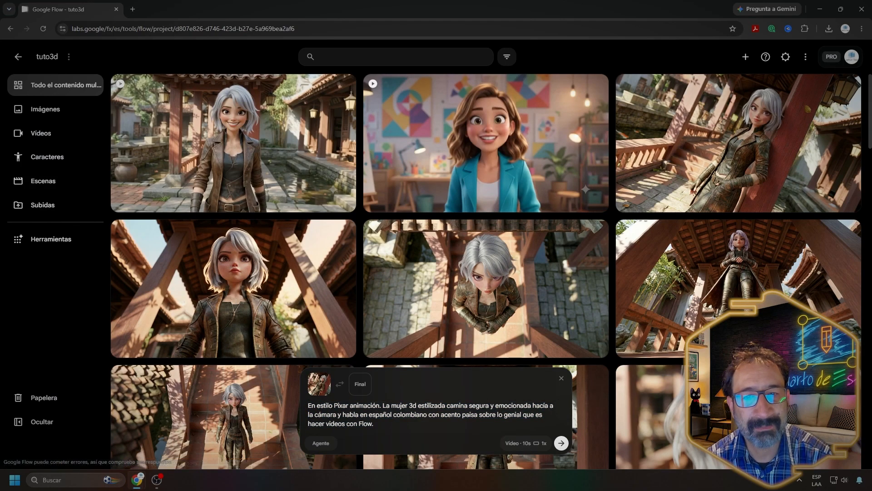
- Add the low-angle, front-facing image "Animated girl in leather ..." as the final frame of the request
left_click(360, 384)
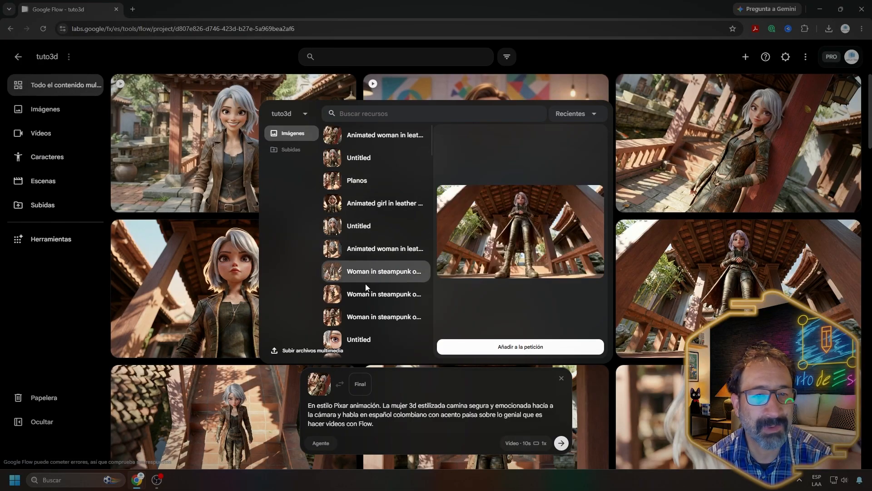
left_click(375, 317)
left_click(382, 205)
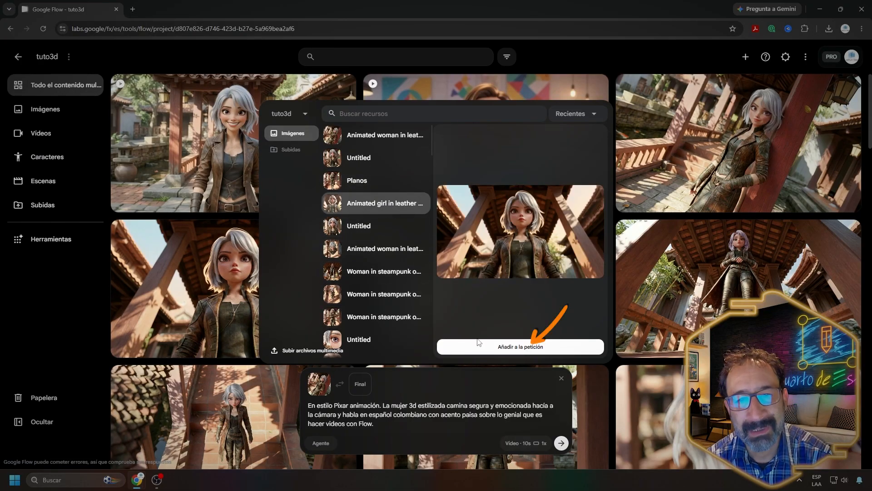
left_click(522, 347)
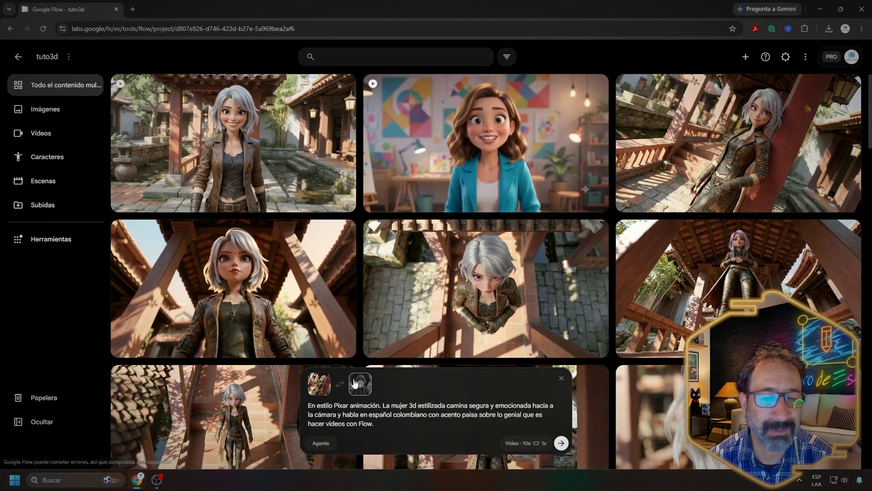
mouse_move(372, 391)
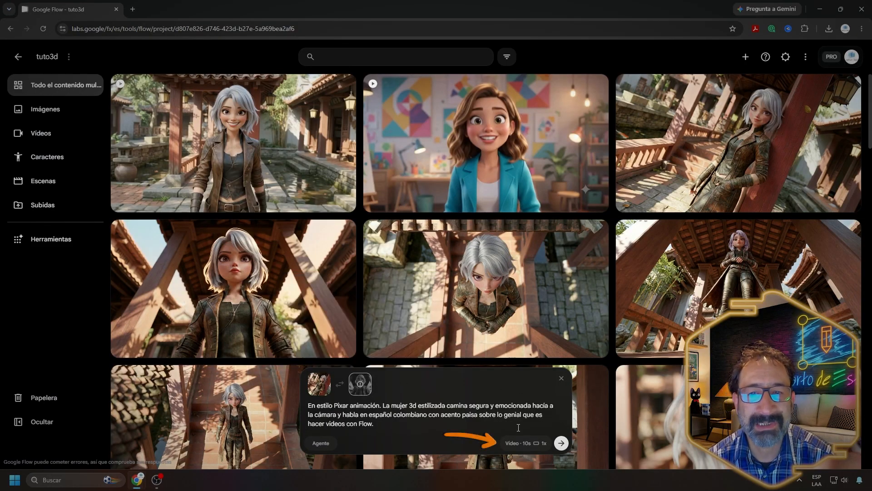
- Switch the video model to Veo 3.1 - Fast and generate the video from the initial and final frames
left_click(521, 445)
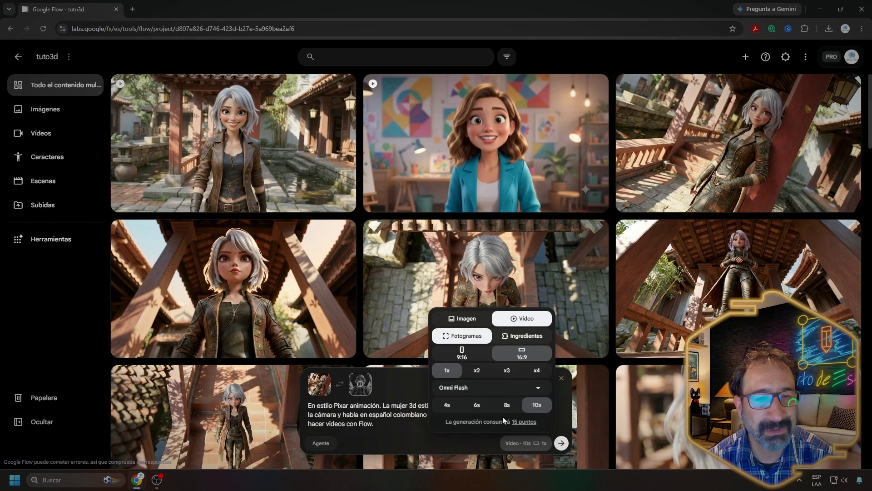
left_click(496, 392)
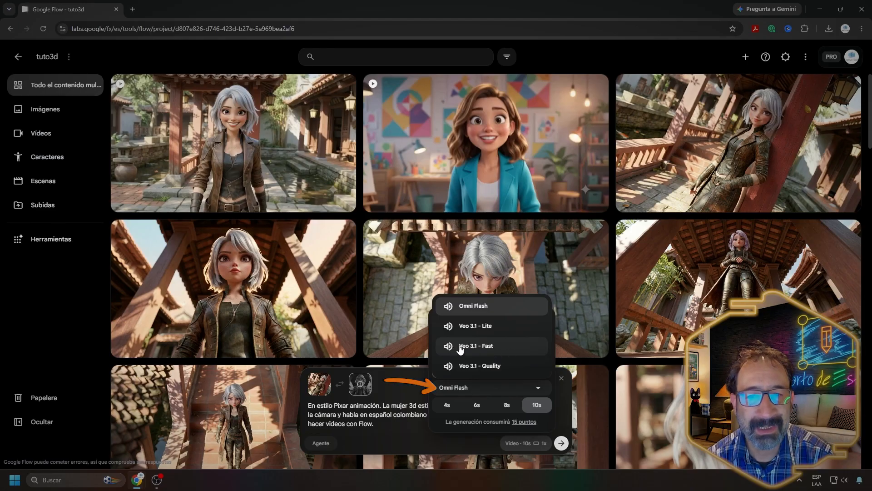
left_click(499, 347)
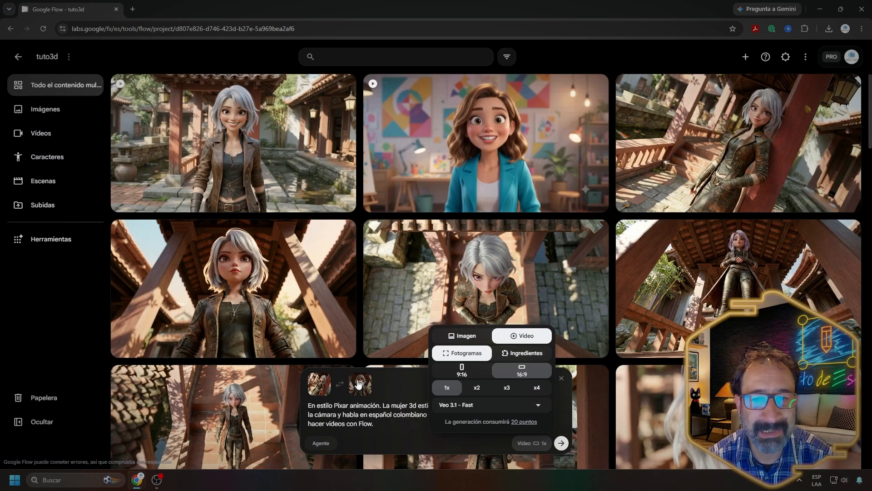
left_click(407, 388)
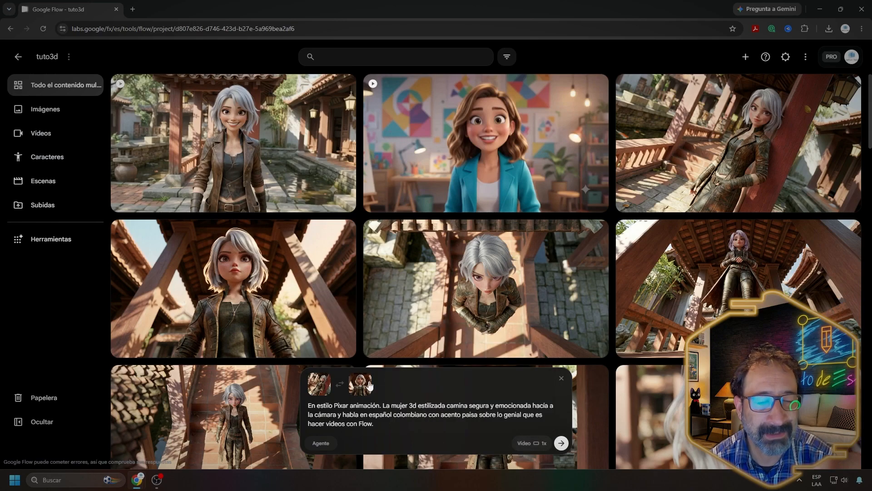
left_click(562, 443)
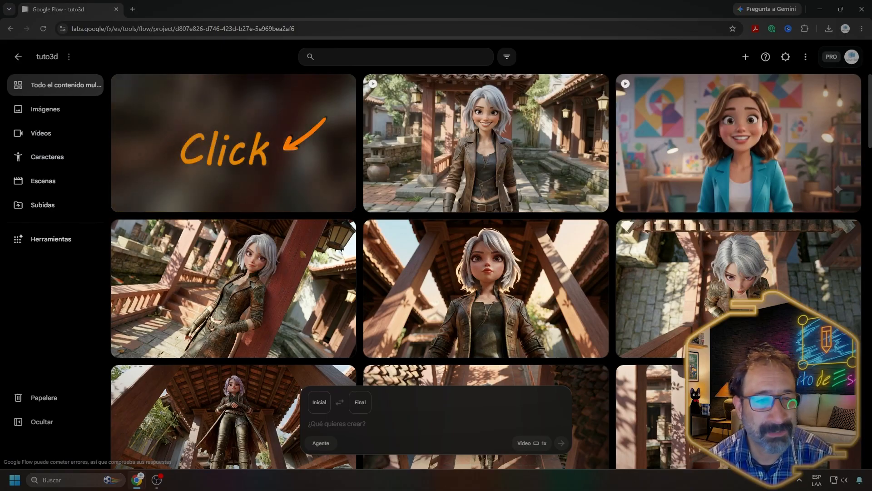
- Open the video generated from the two frames and play it back to review the transition
left_click(227, 151)
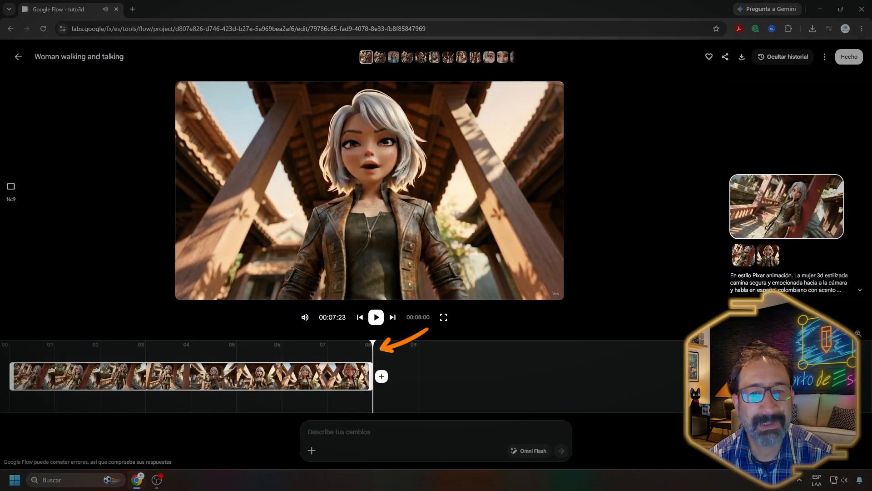
left_click(768, 257)
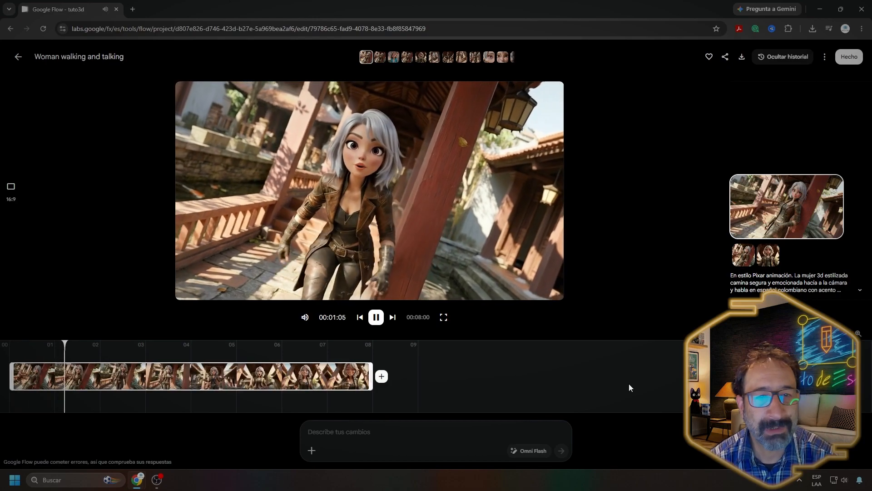